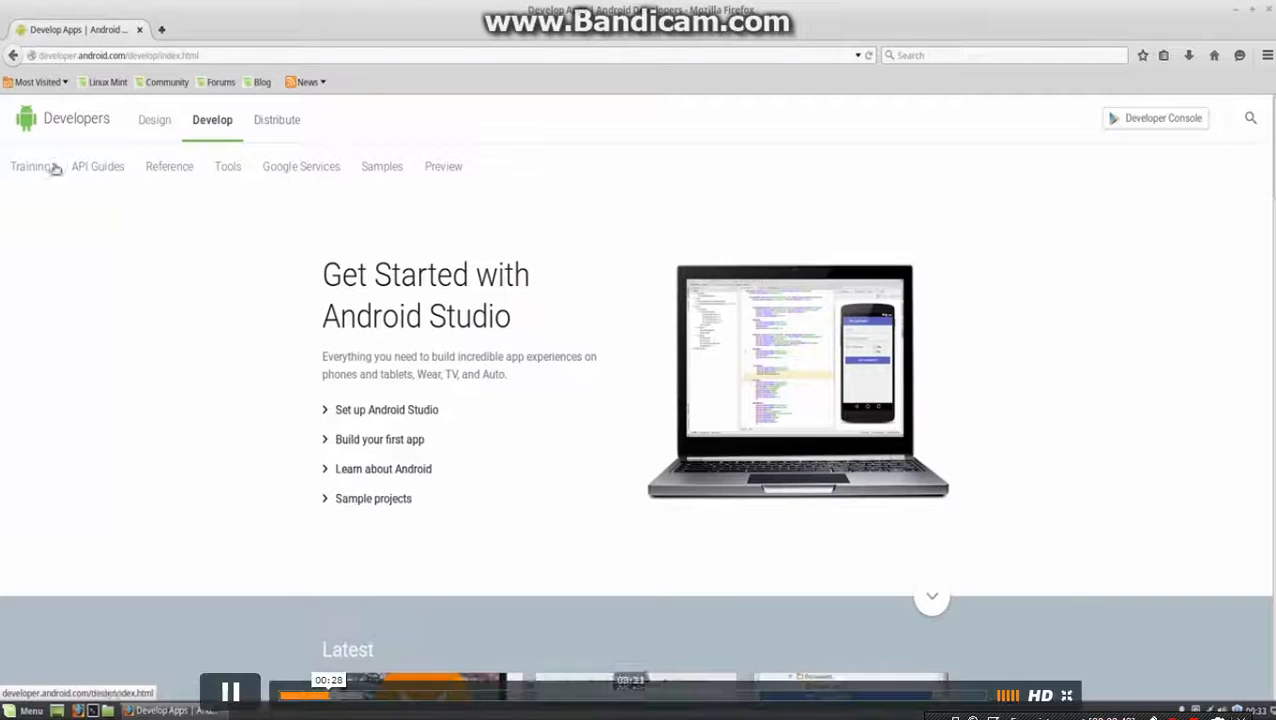
Browse the Training, API Guides, Reference and Tools sections of the Android Developers site, looking through the Android API package list.
{"action": "left_click", "coordinate": [30, 176]}
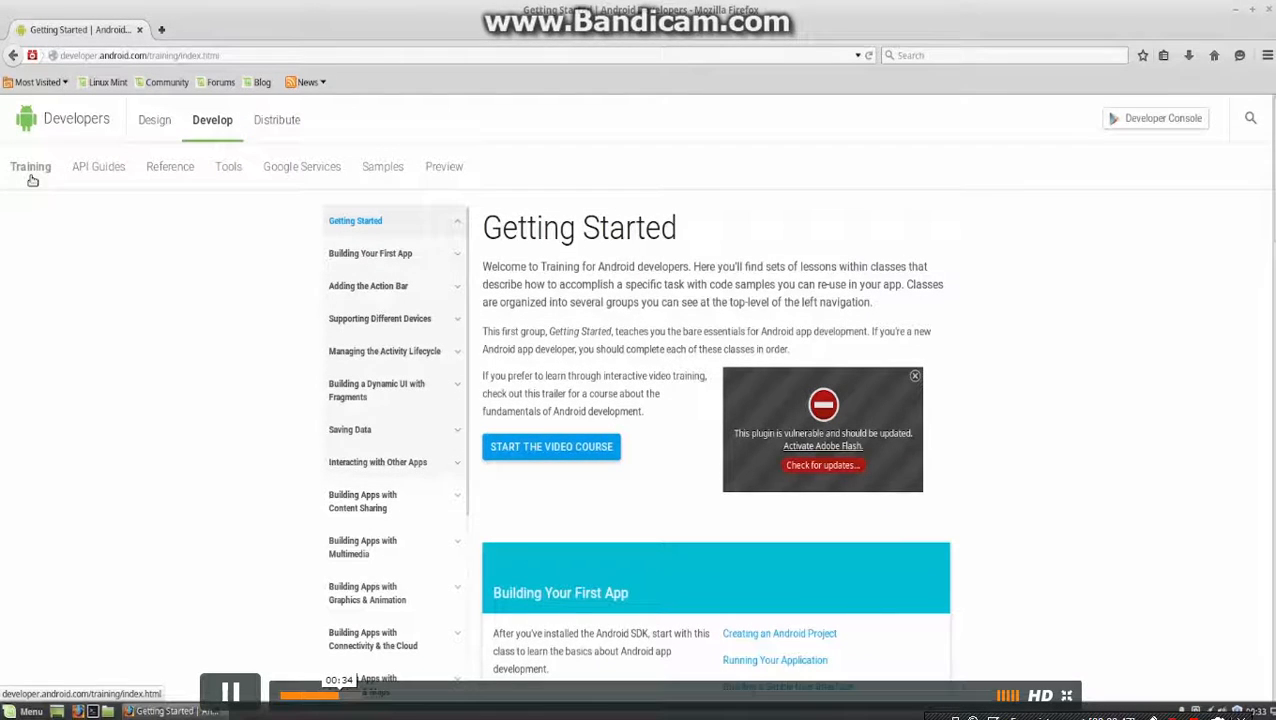
{"action": "left_click", "coordinate": [105, 183]}
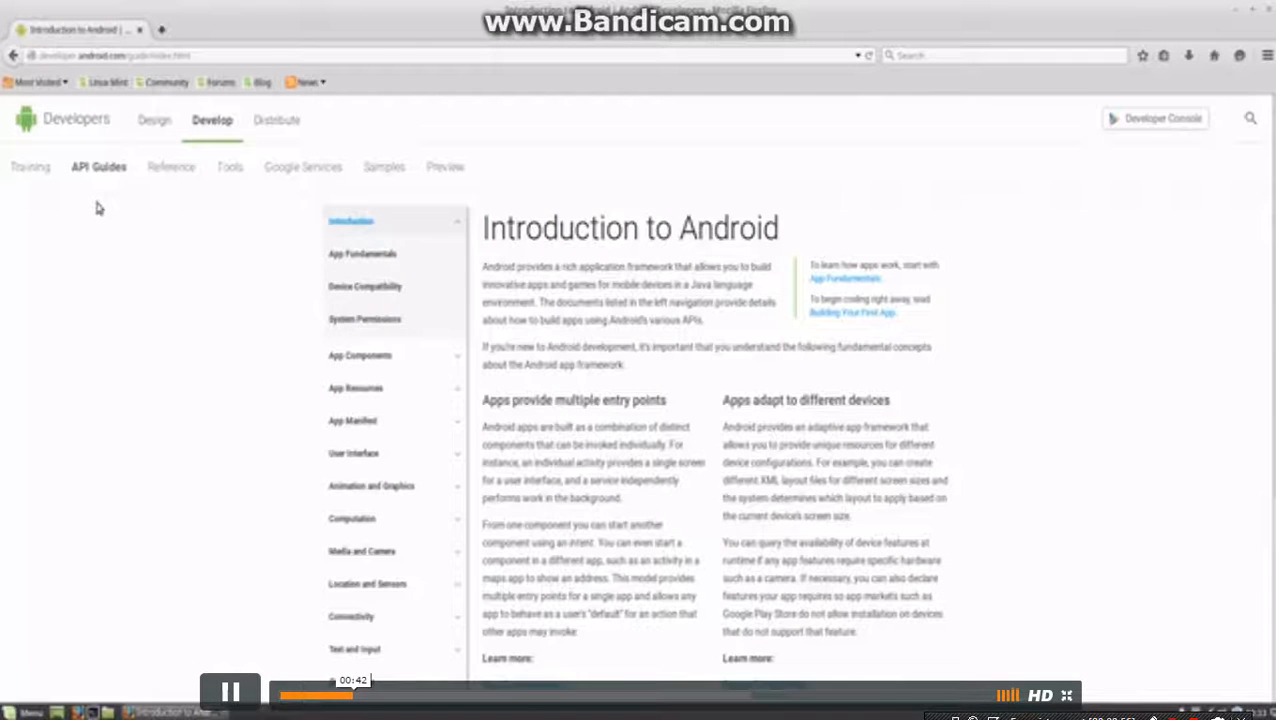
{"action": "left_click", "coordinate": [153, 189]}
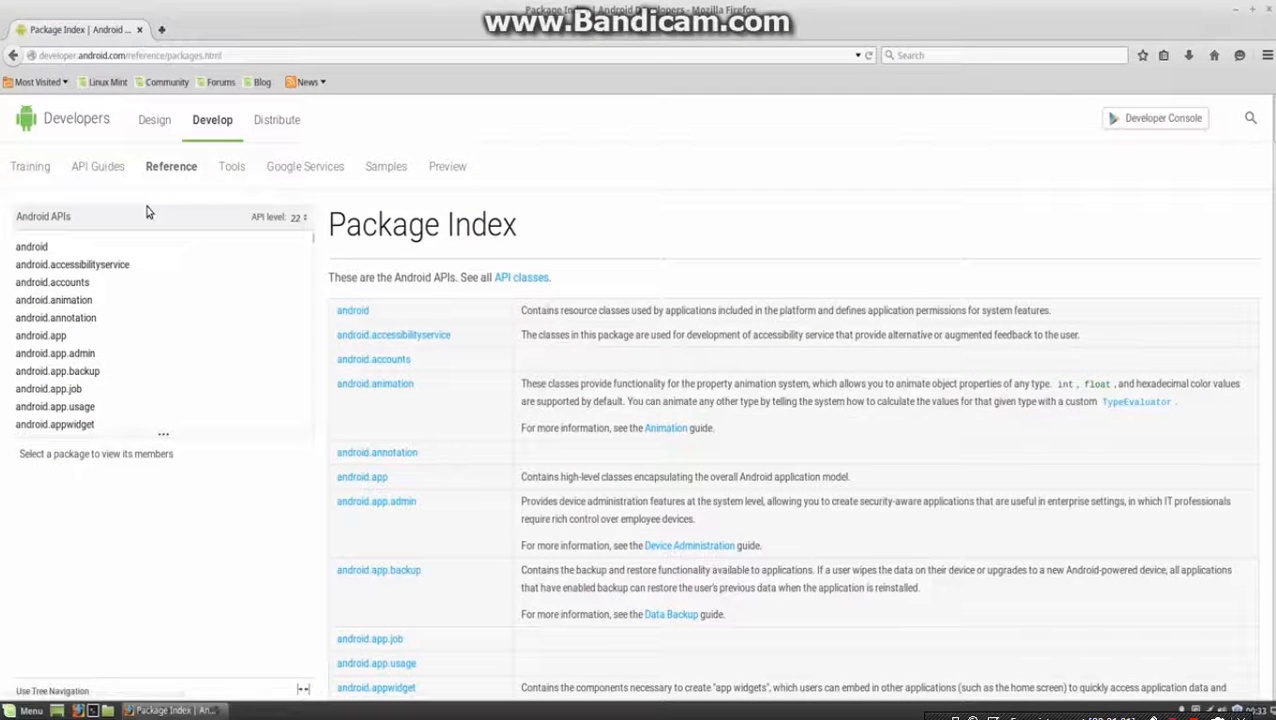
{"action": "scroll", "coordinate": [185, 273], "scroll_direction": "down", "scroll_amount": 4}
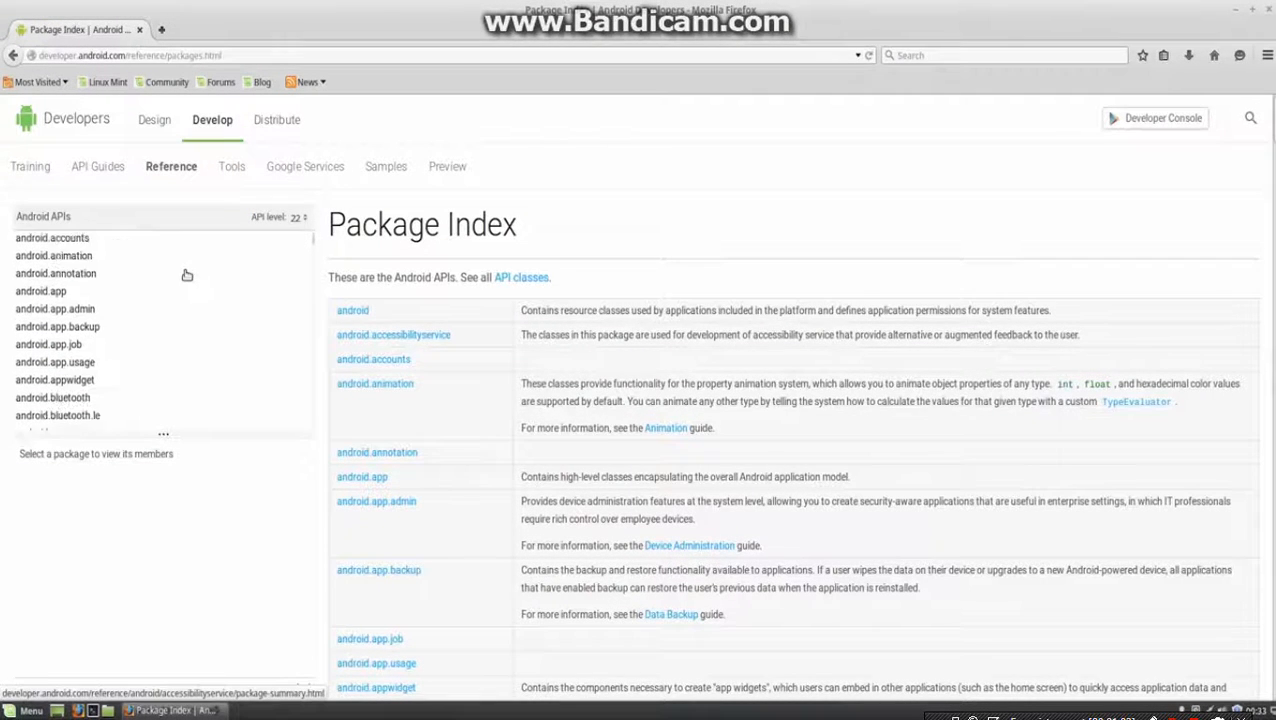
{"action": "scroll", "coordinate": [186, 273], "scroll_direction": "down", "scroll_amount": 4}
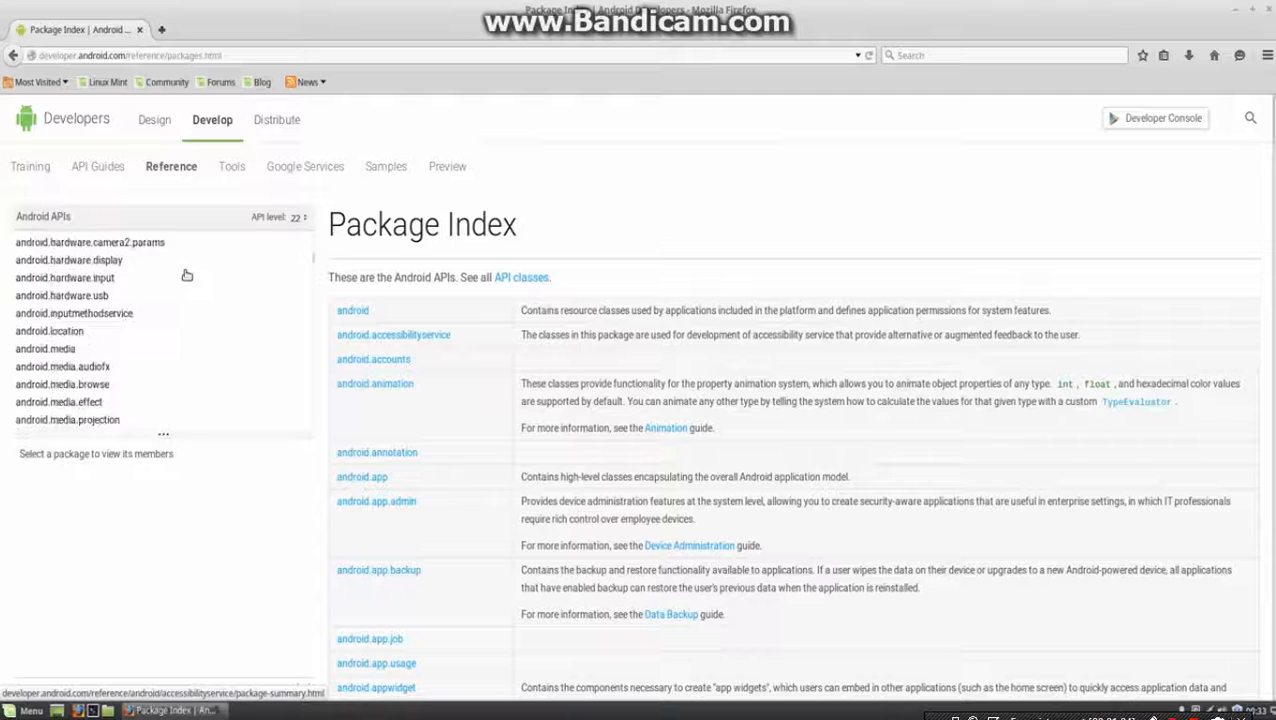
{"action": "left_click", "coordinate": [233, 177]}
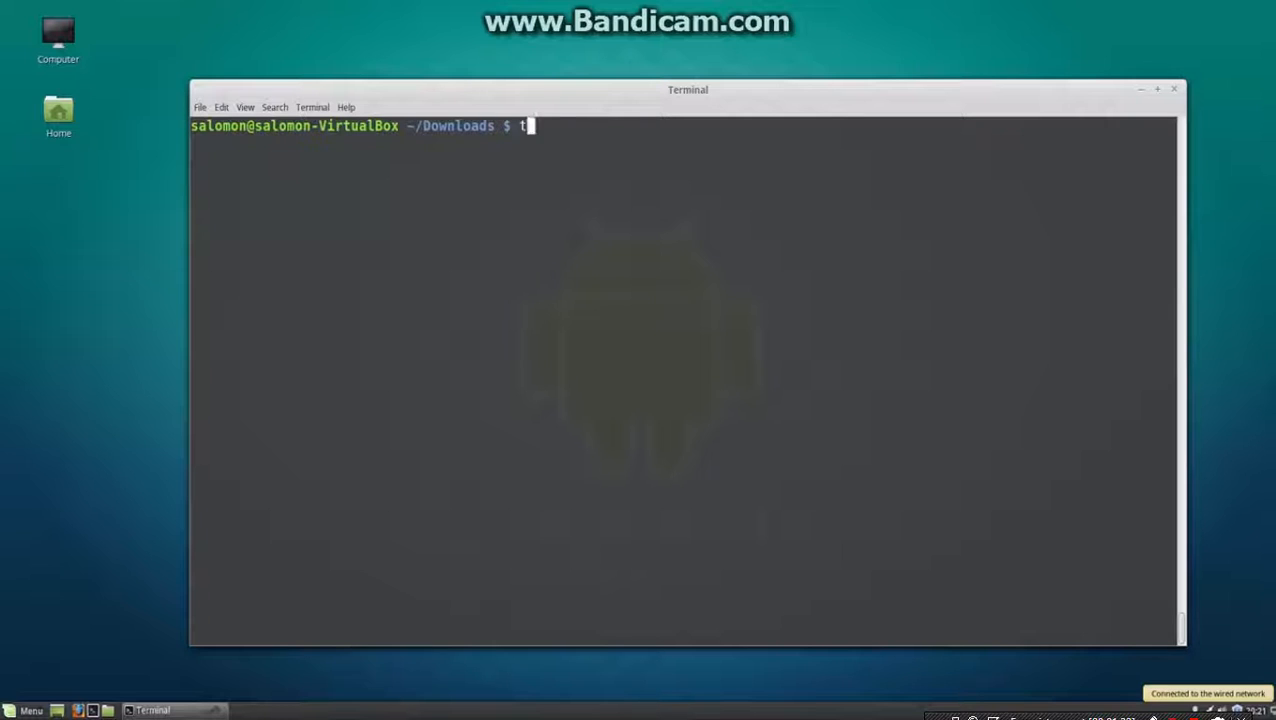
In the terminal, extract the archive android-studio-ide-141.1980579-linux.zip in the Downloads folder with unzip.
{"action": "type", "text": "unzip a"}
{"action": "key", "text": "Tab"}
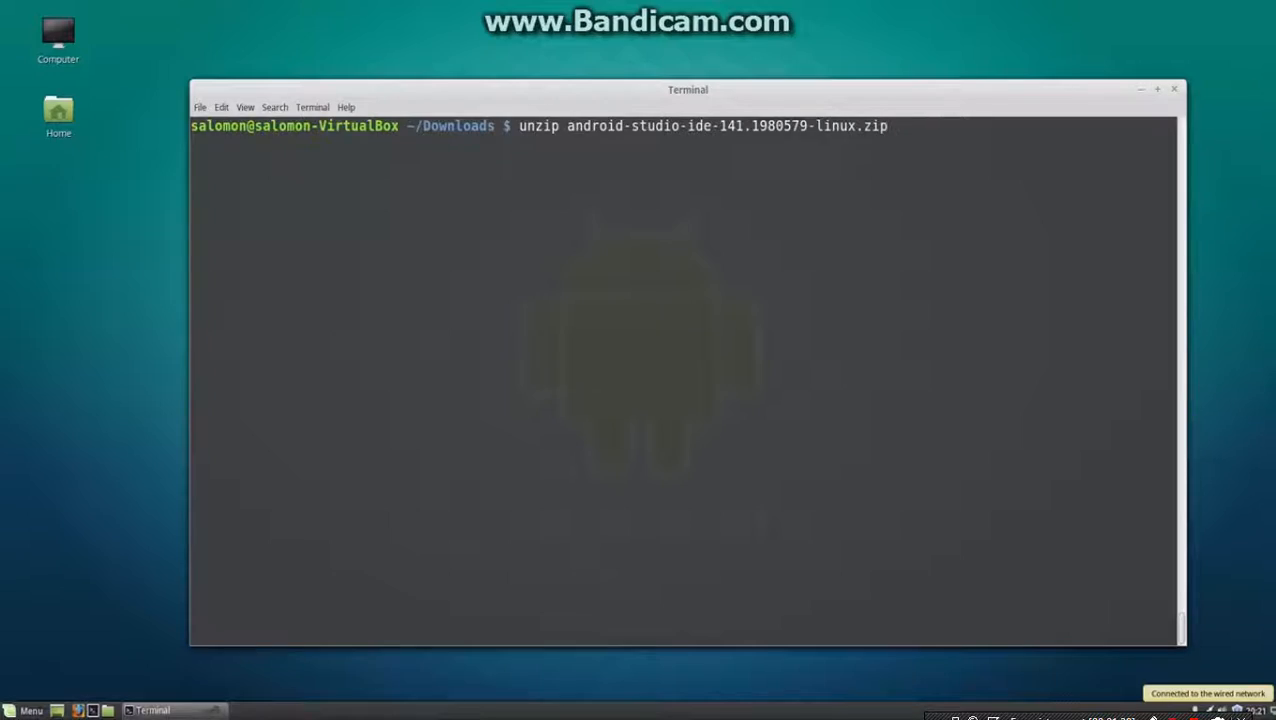
{"action": "key", "text": "Return"}
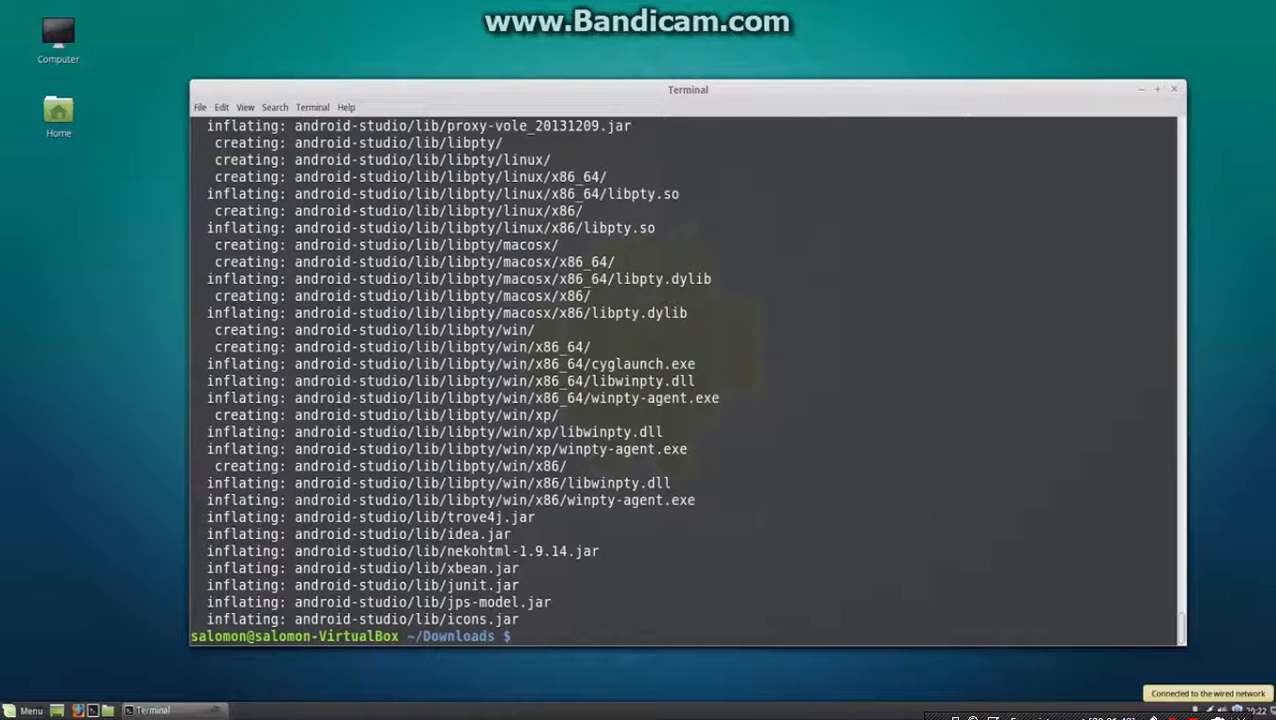
Make the Android Studio shell scripts executable with chmod +x android-studio/bin/*.sh.
{"action": "key", "text": "Return"}
{"action": "type", "text": "chmod +x a"}
{"action": "key", "text": "Tab"}
{"action": "type", "text": "/bin/*.s"}
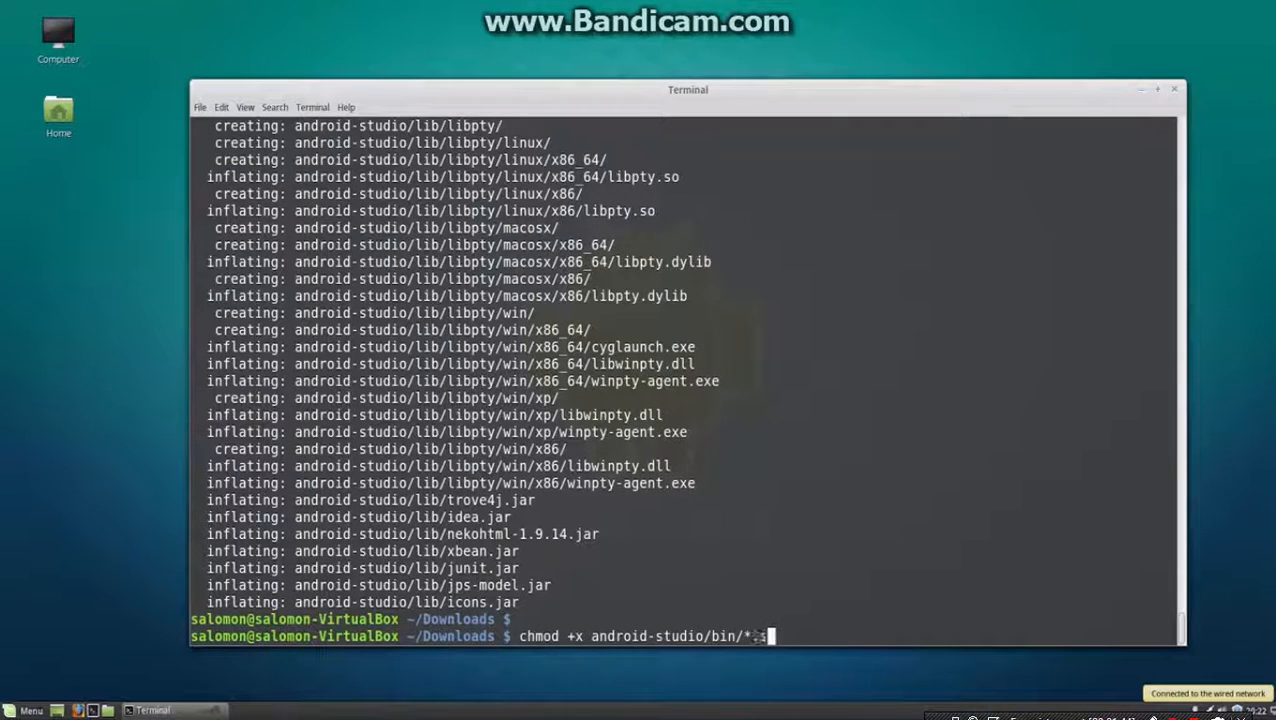
{"action": "type", "text": "h"}
{"action": "key", "text": "Return"}
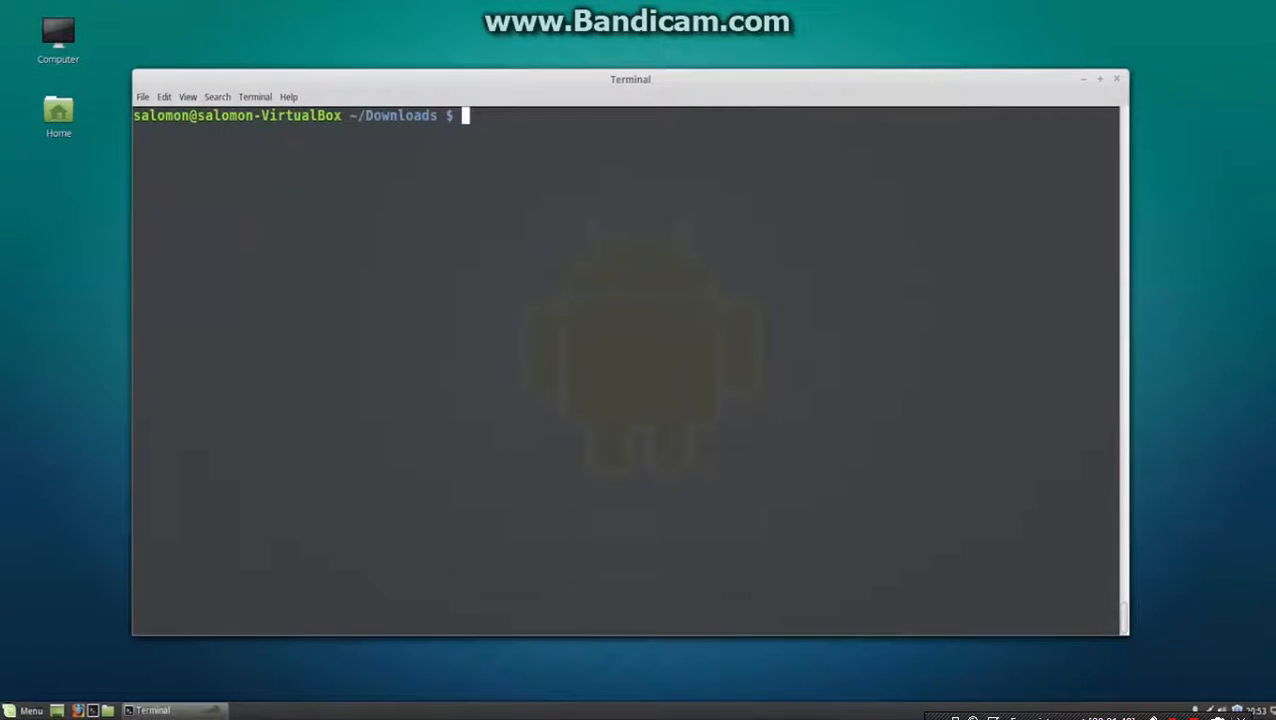
Launch Android Studio from the Downloads folder by running android-studio/bin/studio.sh.
{"action": "type", "text": "andr"}
{"action": "key", "text": "Tab"}
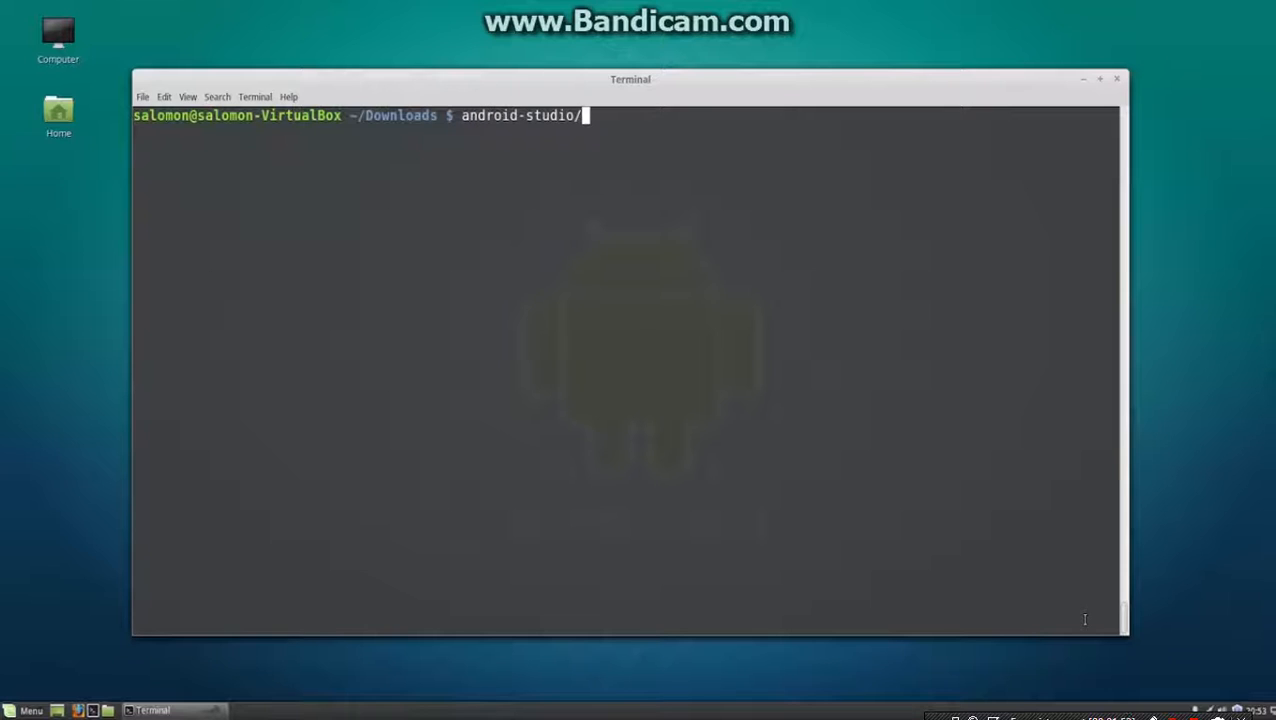
{"action": "key", "text": "Tab"}
{"action": "key", "text": "Tab"}
{"action": "type", "text": "b"}
{"action": "key", "text": "Tab"}
{"action": "key", "text": "Tab"}
{"action": "key", "text": "Tab"}
{"action": "type", "text": "s"}
{"action": "key", "text": "Tab"}
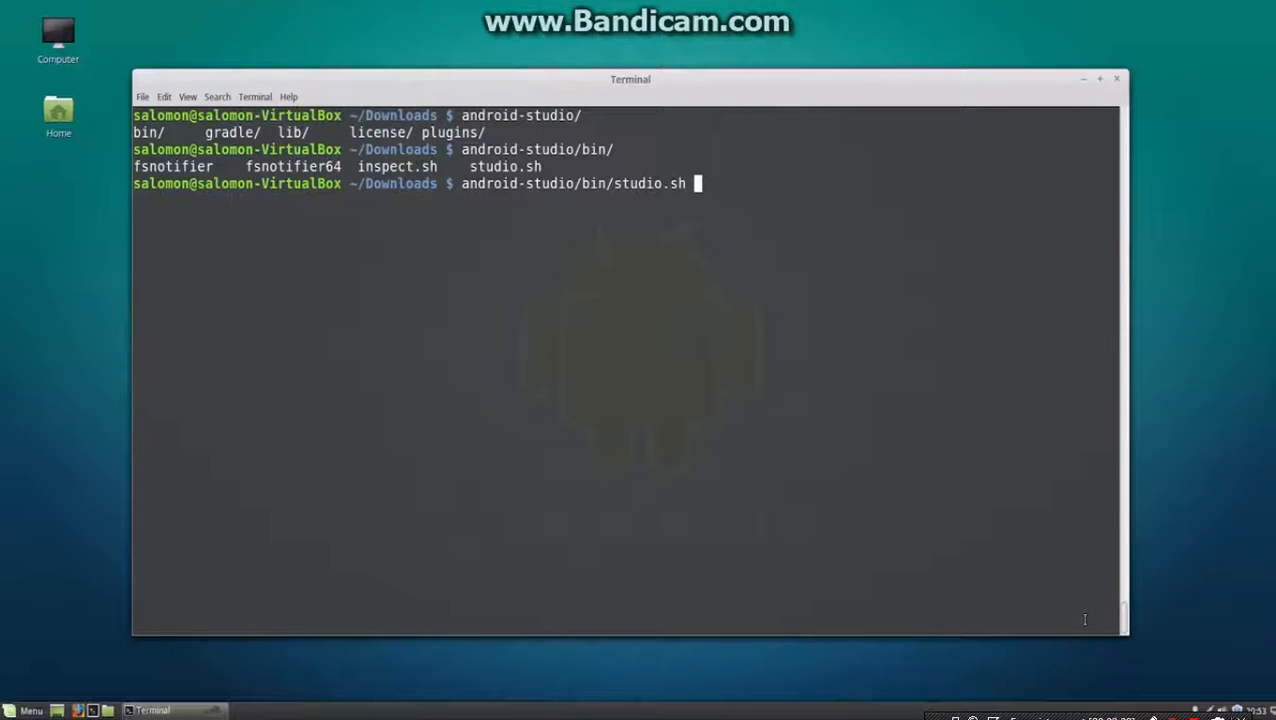
{"action": "key", "text": "Return"}
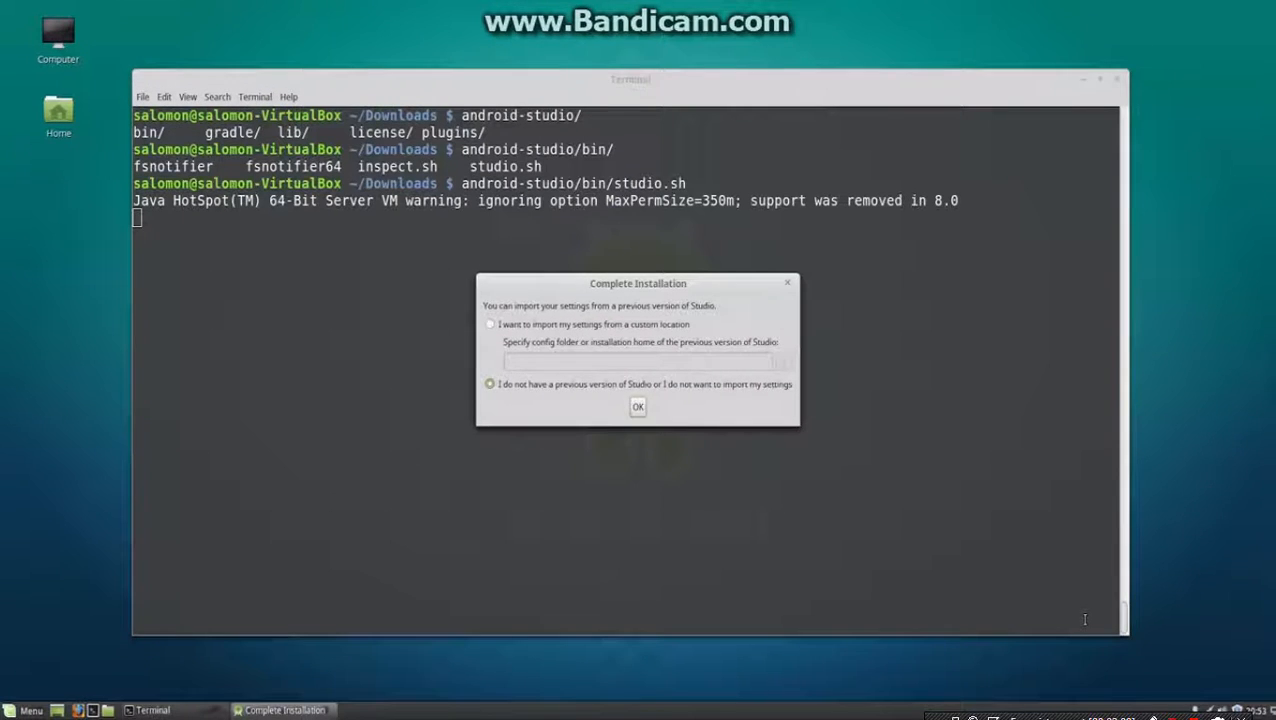
Continue without importing settings from a previous version and keep the Standard install type in the setup wizard.
{"action": "left_click", "coordinate": [638, 408]}
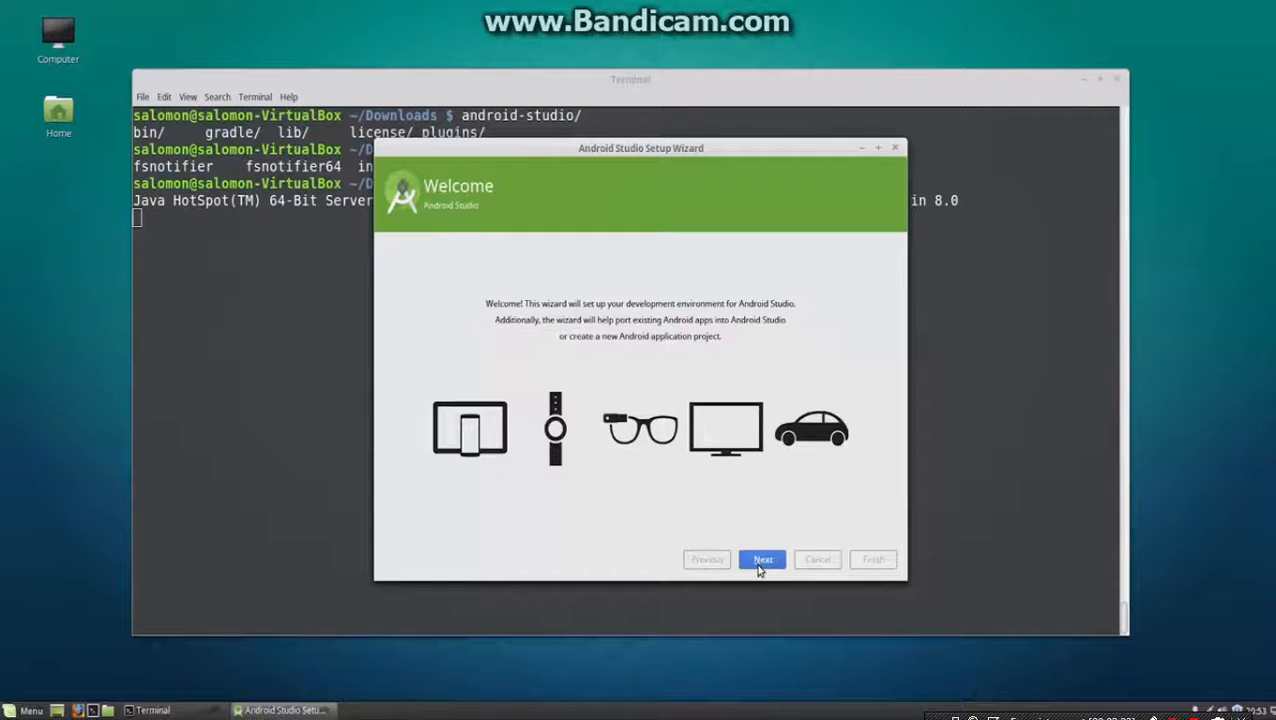
{"action": "left_click", "coordinate": [761, 561]}
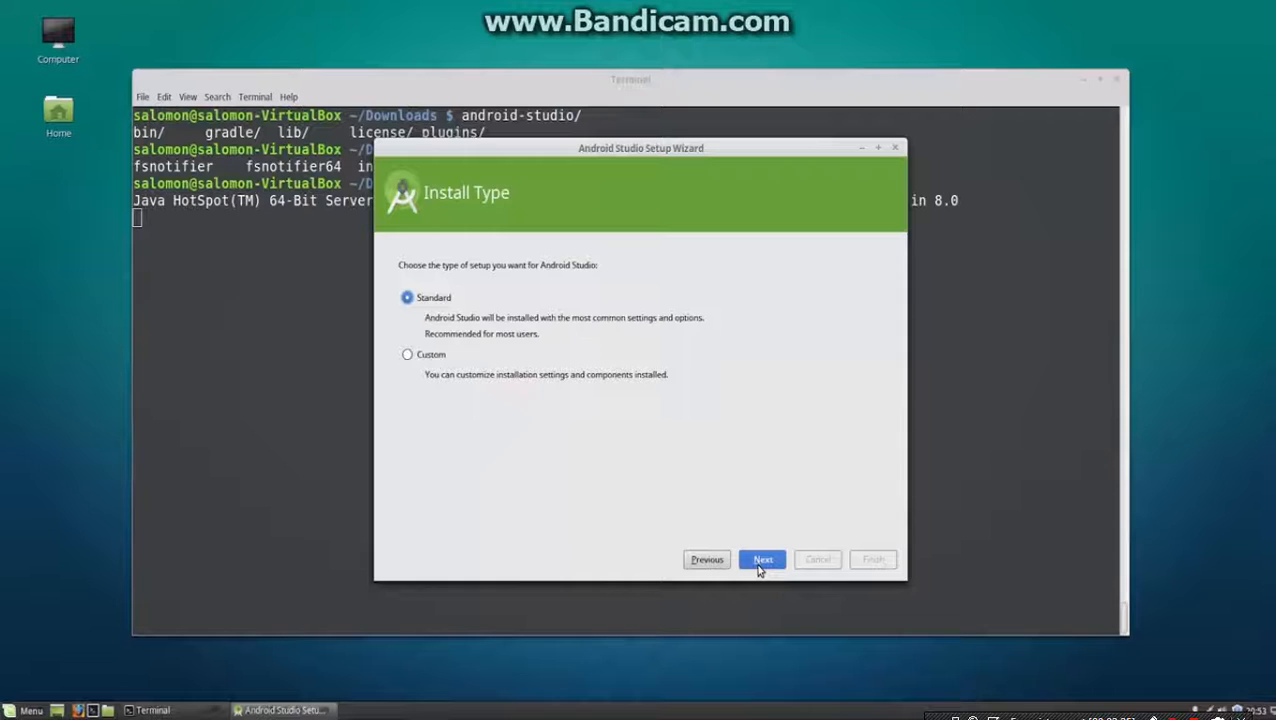
{"action": "left_click", "coordinate": [760, 564]}
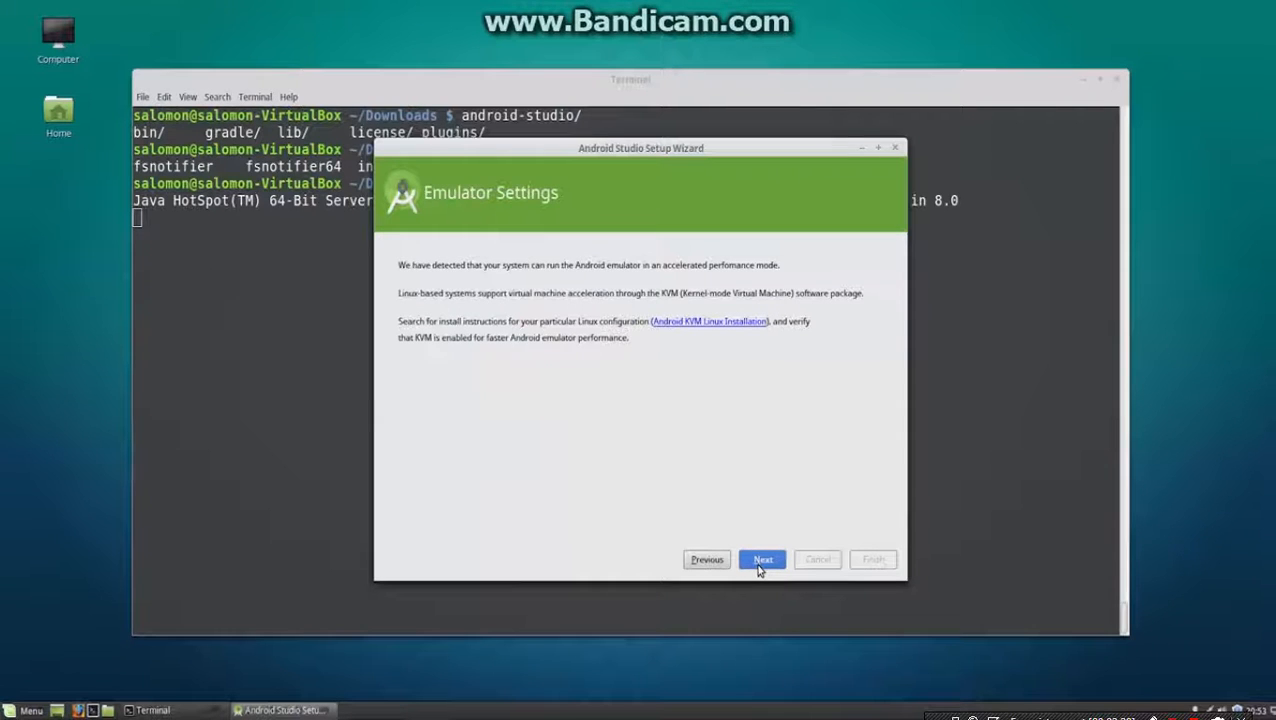
Accept the android-sdk-license and complete the setup wizard's component installation.
{"action": "left_click", "coordinate": [760, 564]}
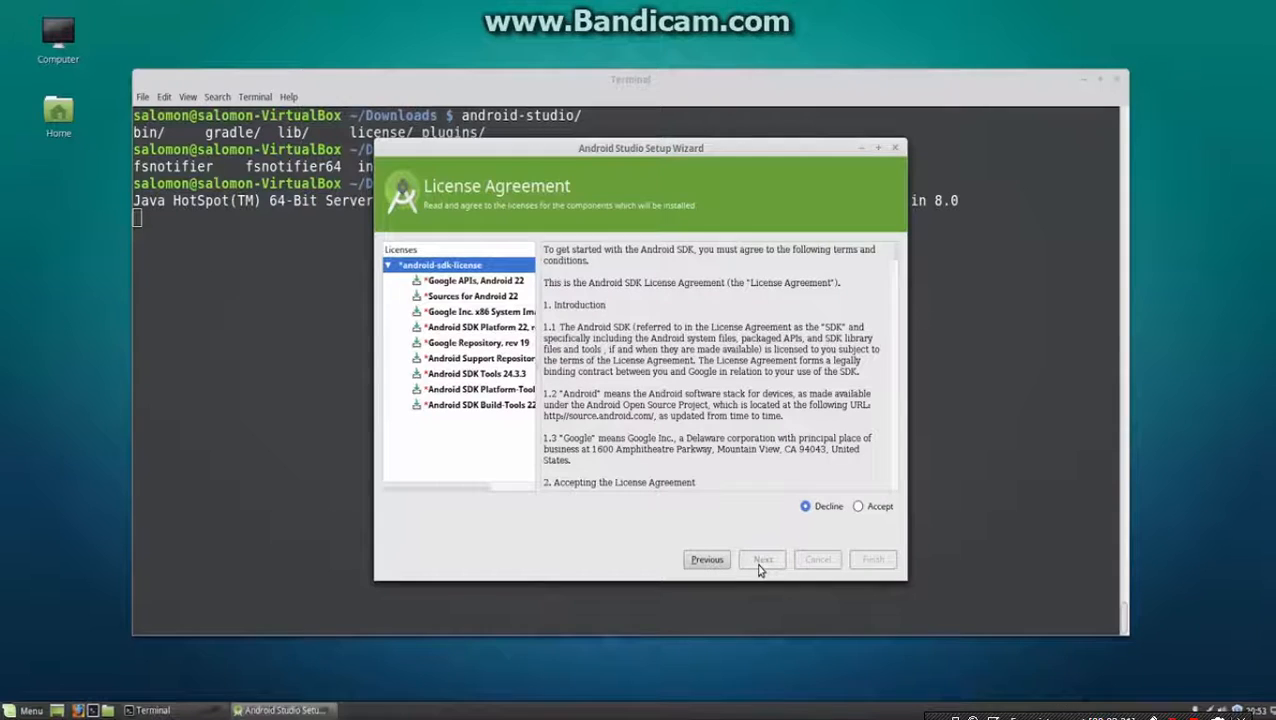
{"action": "left_click", "coordinate": [877, 508]}
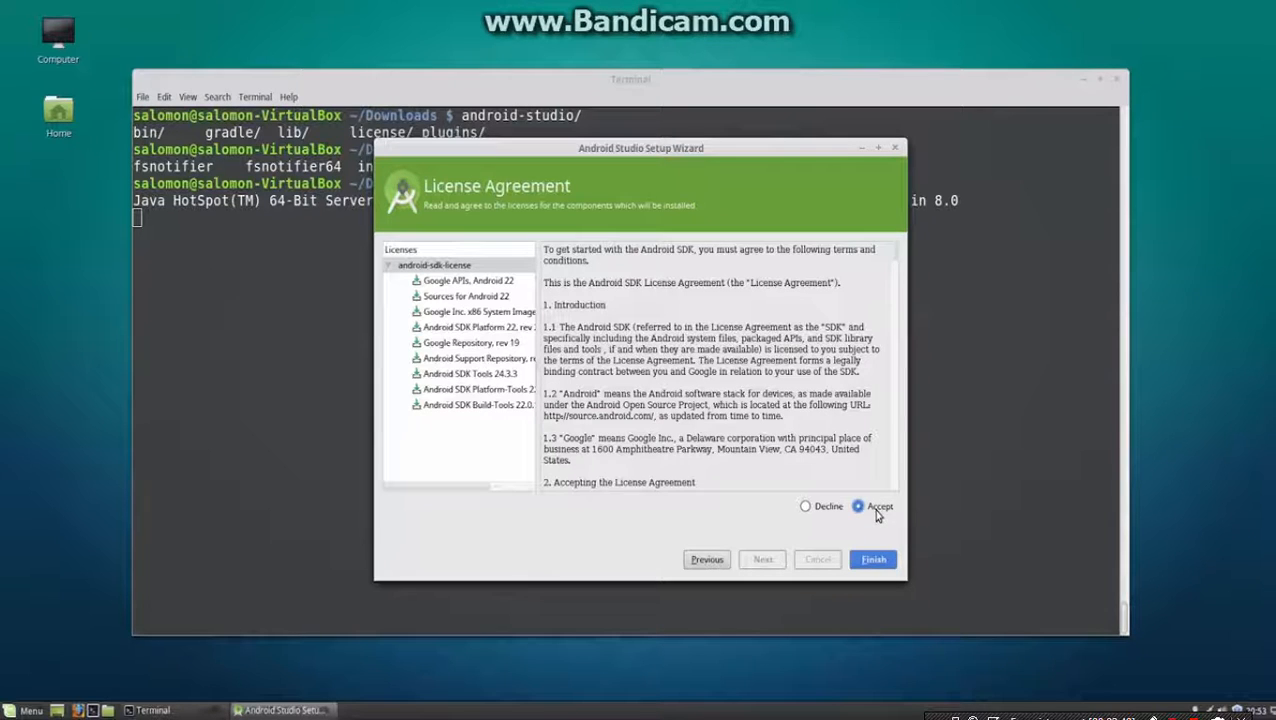
{"action": "left_click", "coordinate": [872, 561]}
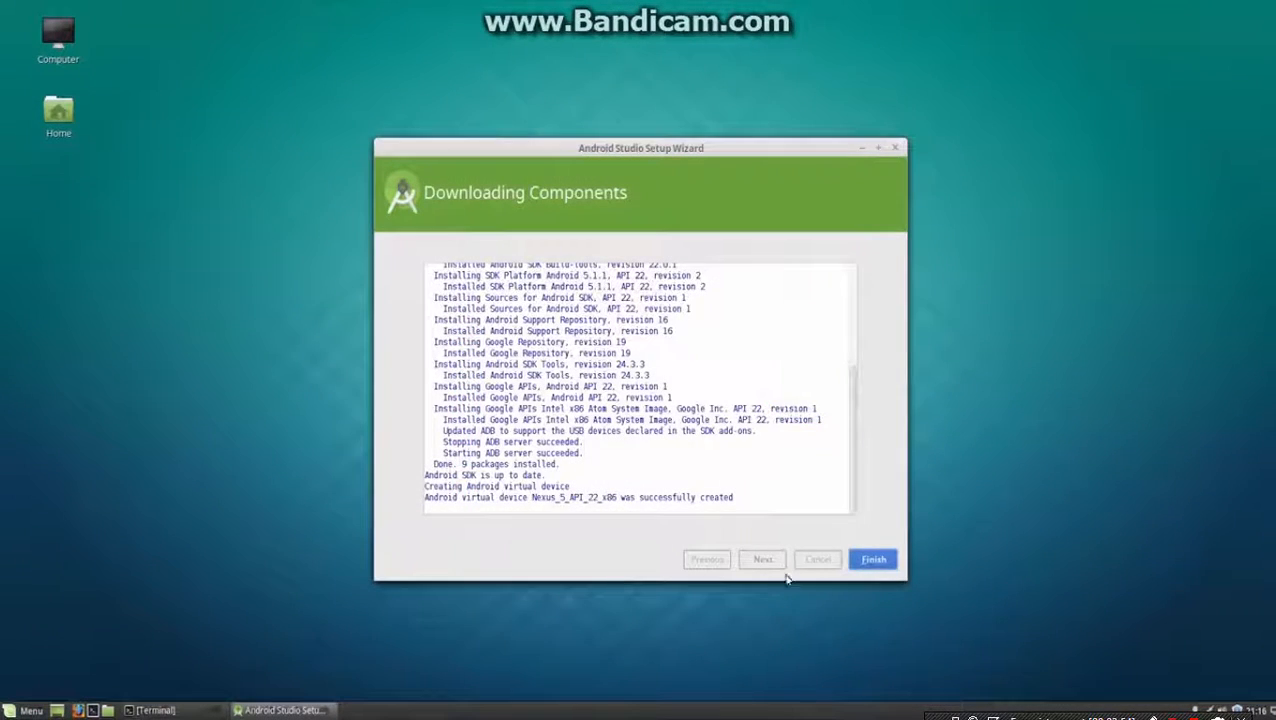
{"action": "left_click", "coordinate": [873, 560]}
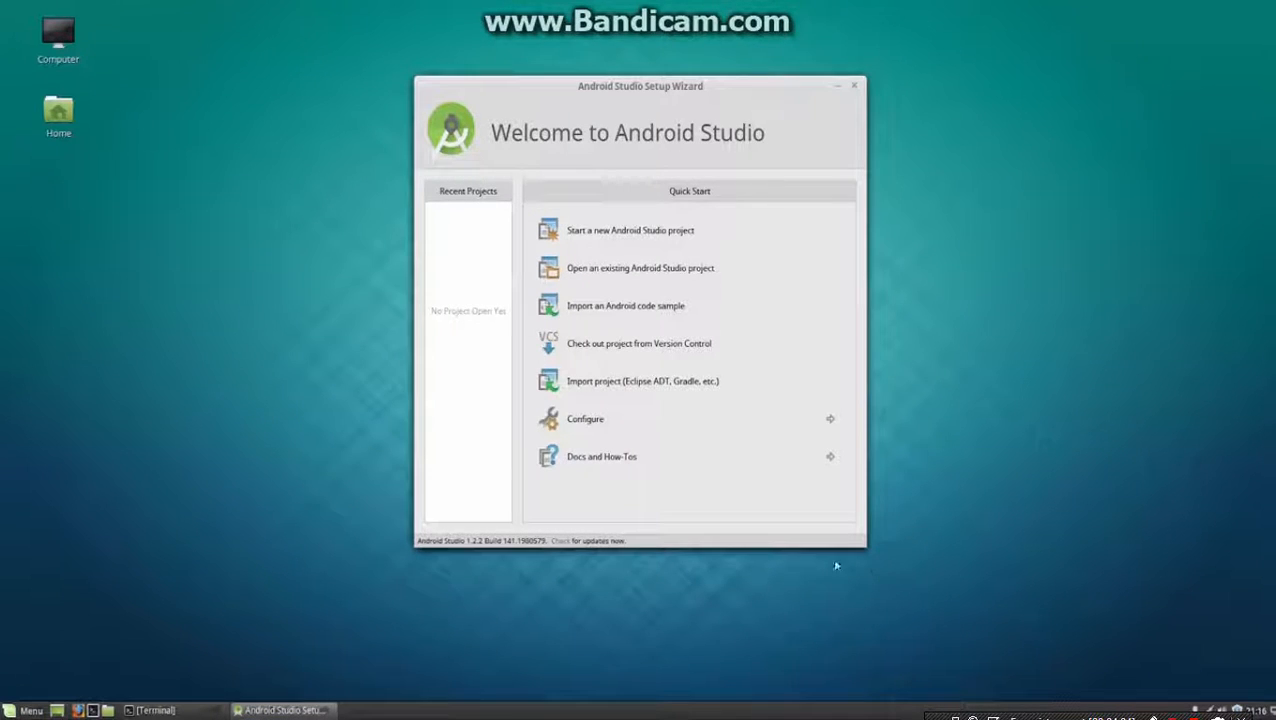
Open the SDK Manager from the welcome screen's configuration options, then move and enlarge its window to show more packages.
{"action": "left_click", "coordinate": [650, 422]}
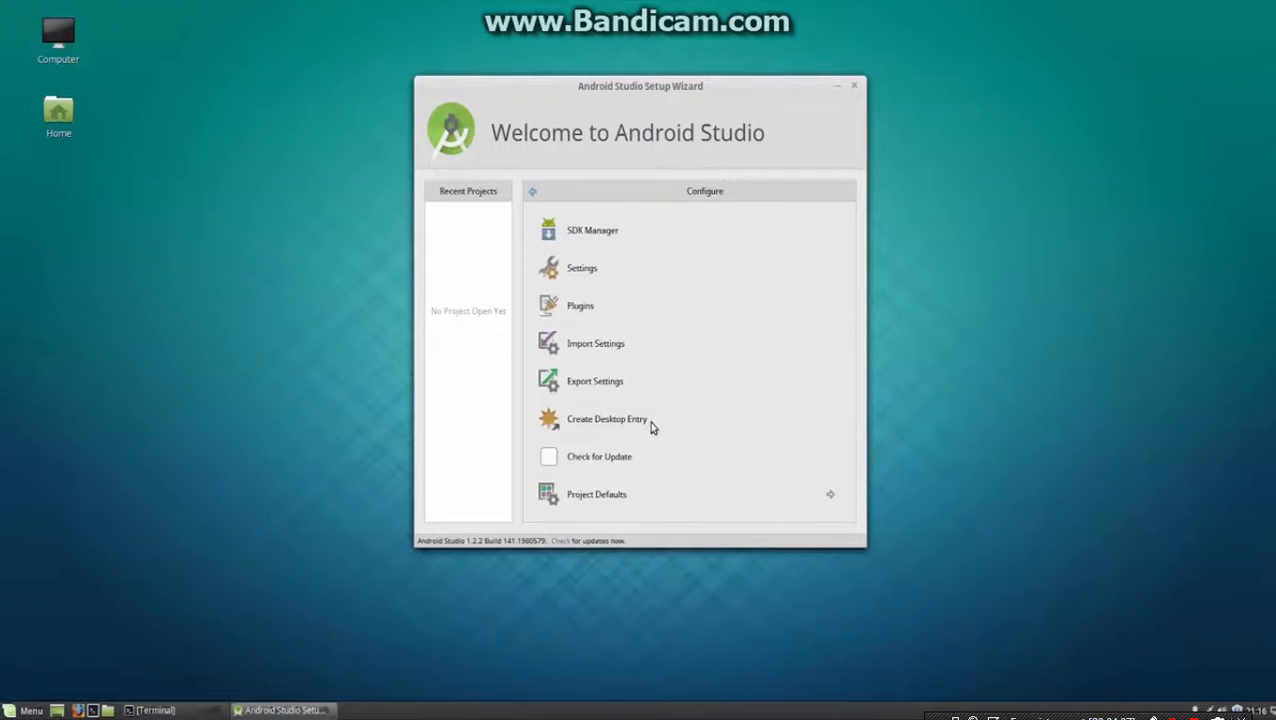
{"action": "left_click", "coordinate": [630, 236]}
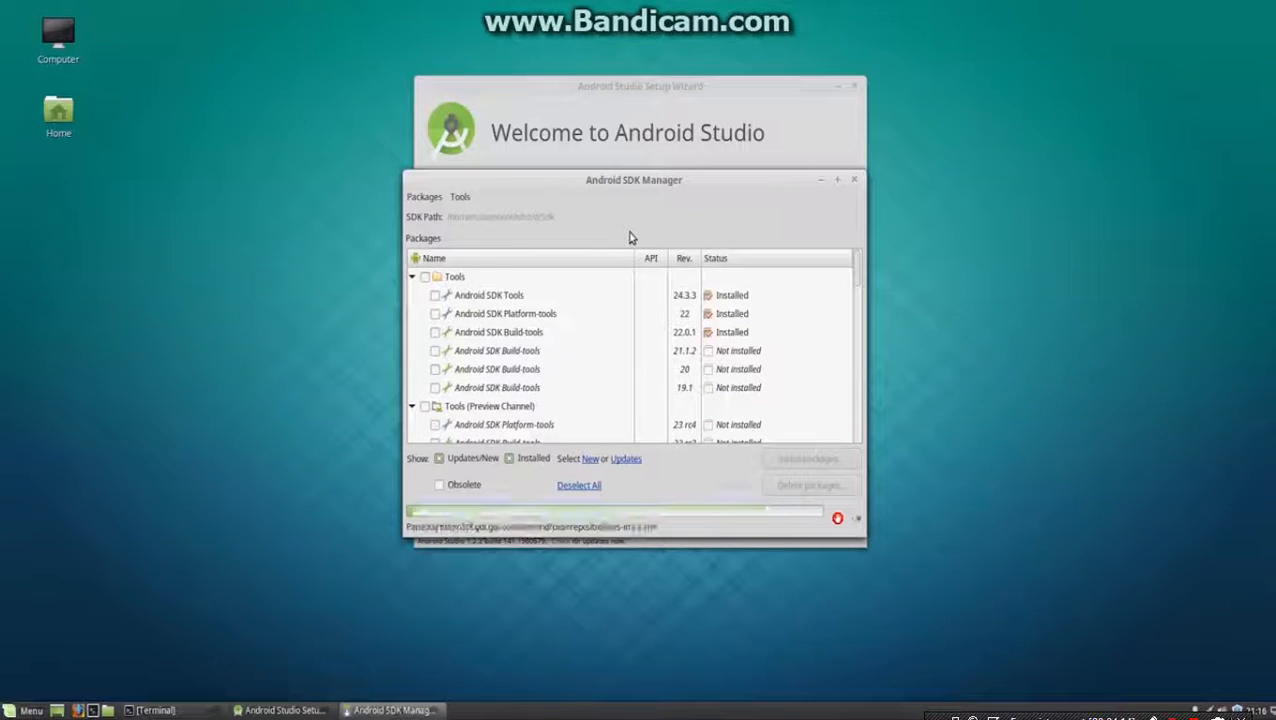
{"action": "left_click_drag", "start_coordinate": [610, 175], "coordinate": [517, 47]}
{"action": "left_click_drag", "start_coordinate": [770, 404], "coordinate": [932, 648]}
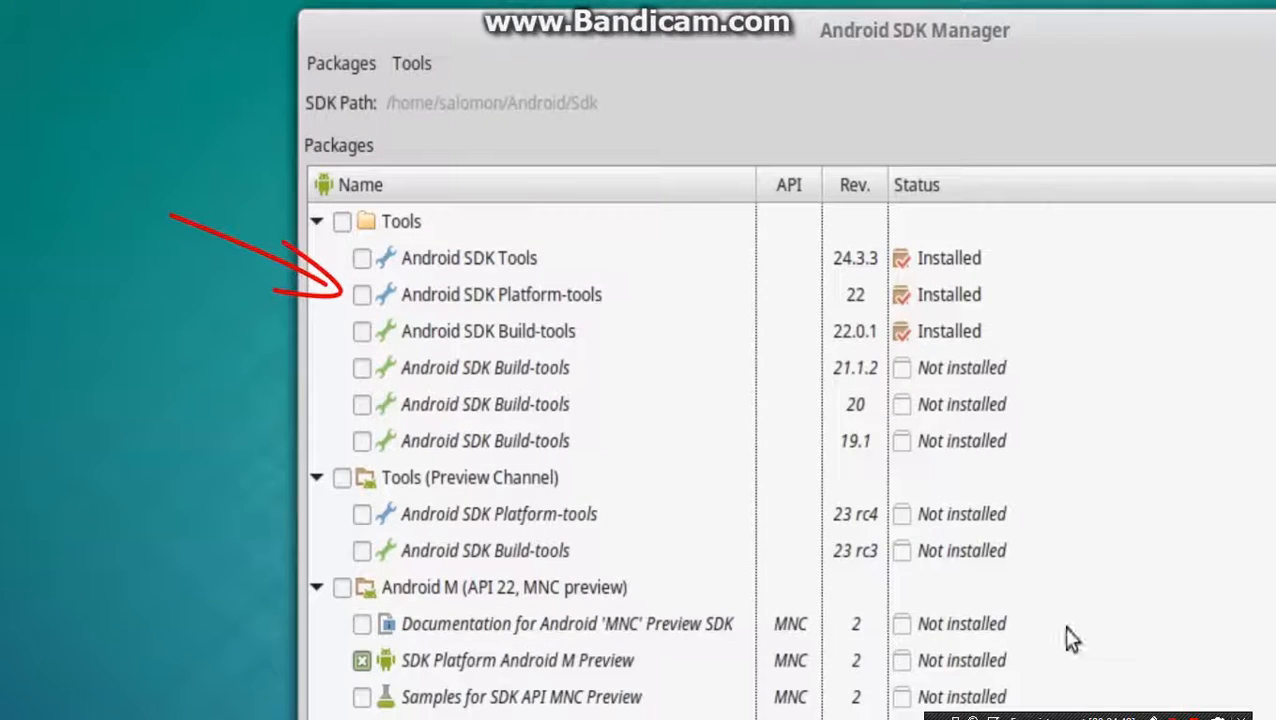
Collapse the Android M (API 22, MNC preview) group and review the remaining SDK packages down to Extras.
{"action": "left_click", "coordinate": [316, 588]}
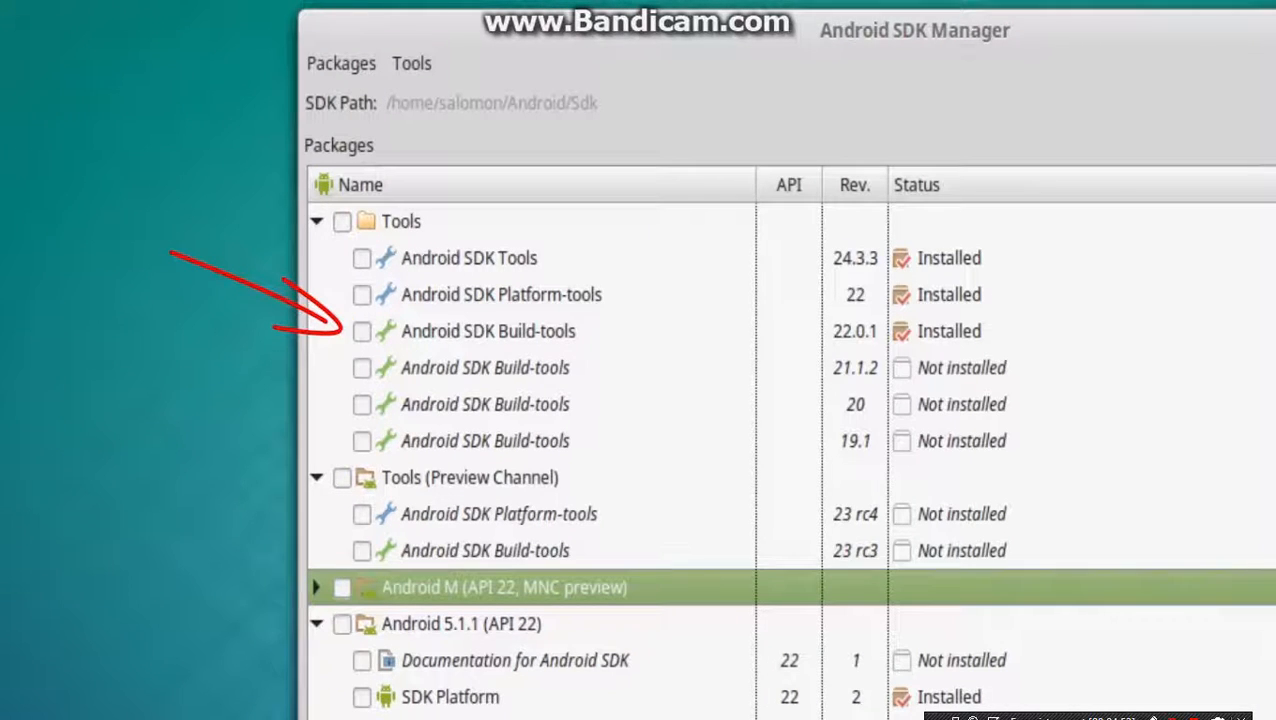
{"action": "scroll", "coordinate": [790, 440], "scroll_direction": "down", "scroll_amount": 3}
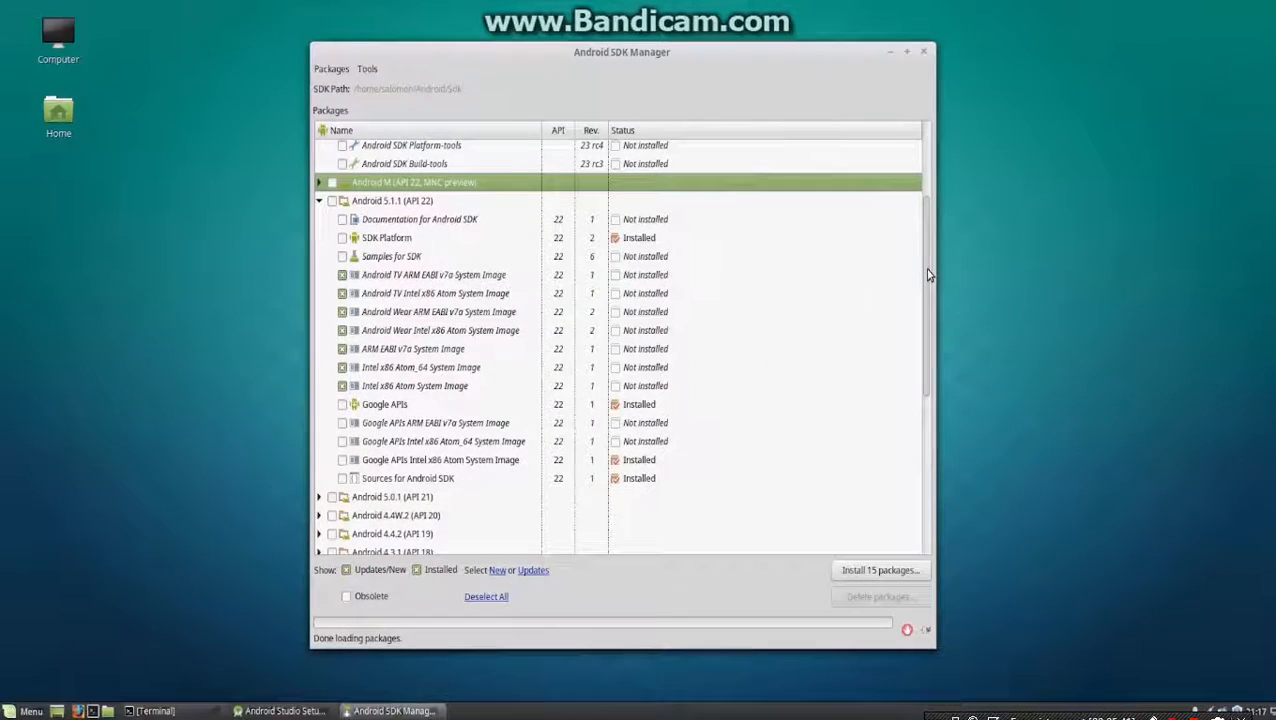
{"action": "left_click_drag", "start_coordinate": [928, 275], "coordinate": [917, 461]}
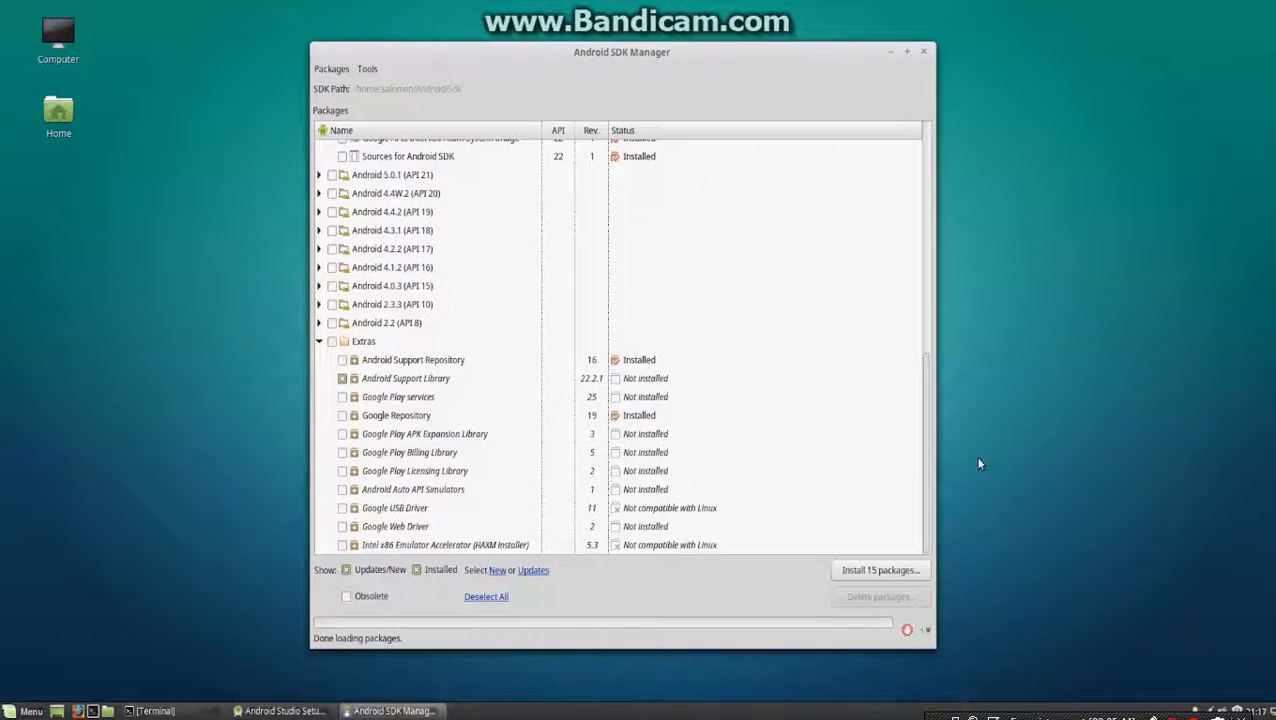